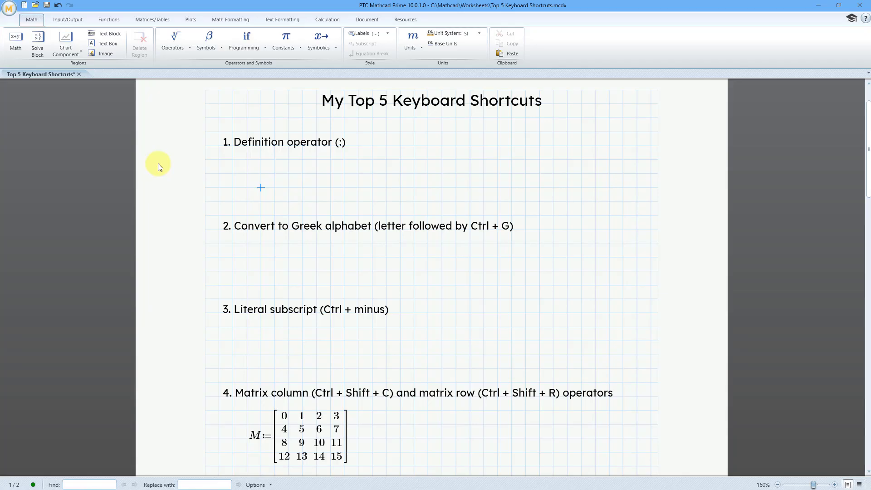
Step: Define amplitude := 4, then enter Amount(P,r,t) := P·(1+r)^t beside it
type("amplitude")
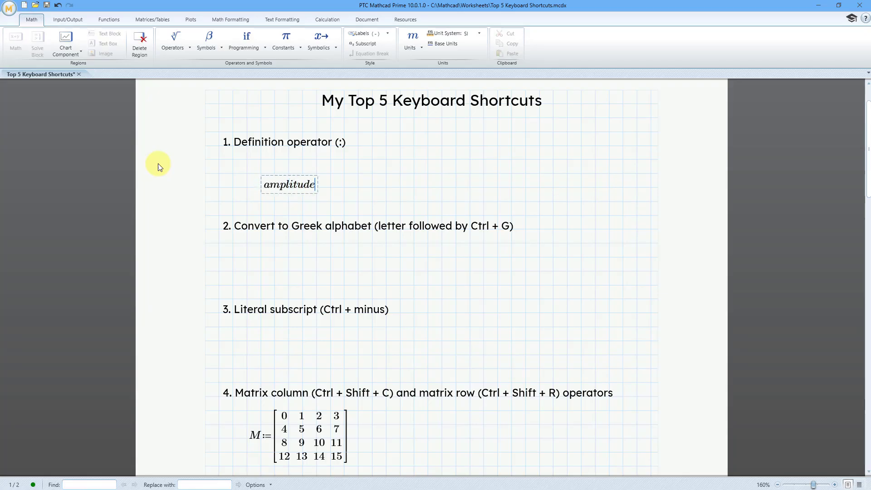
type(":=")
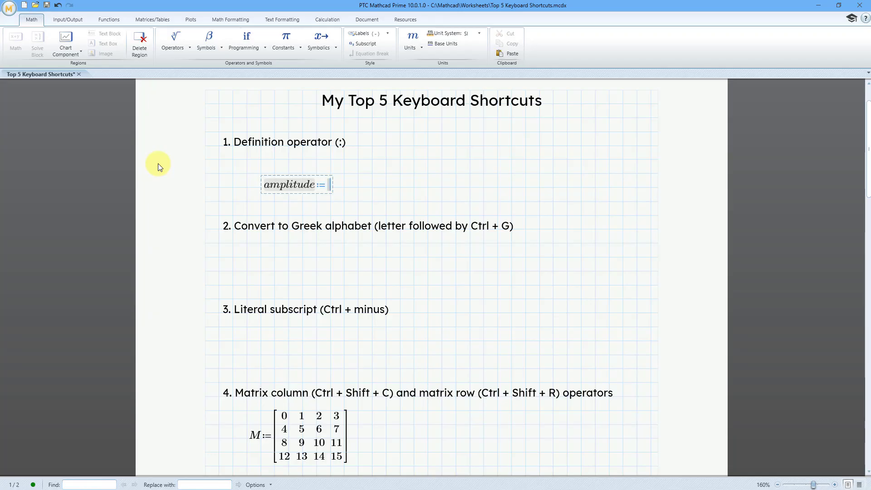
type("4")
key("Right")
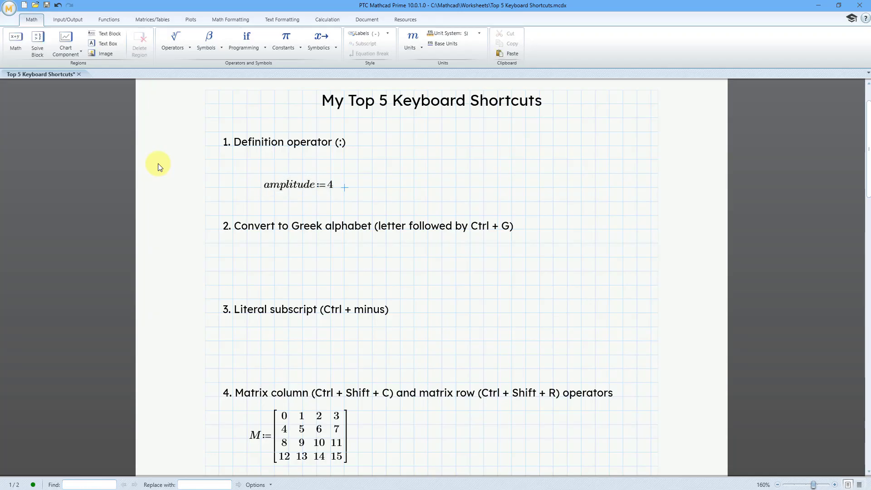
key("Right")
key("Right")
type("Amount")
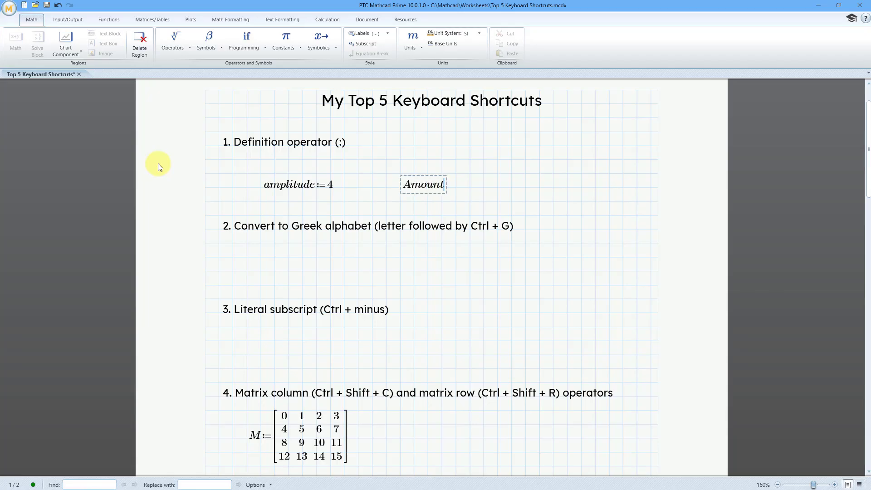
type("(")
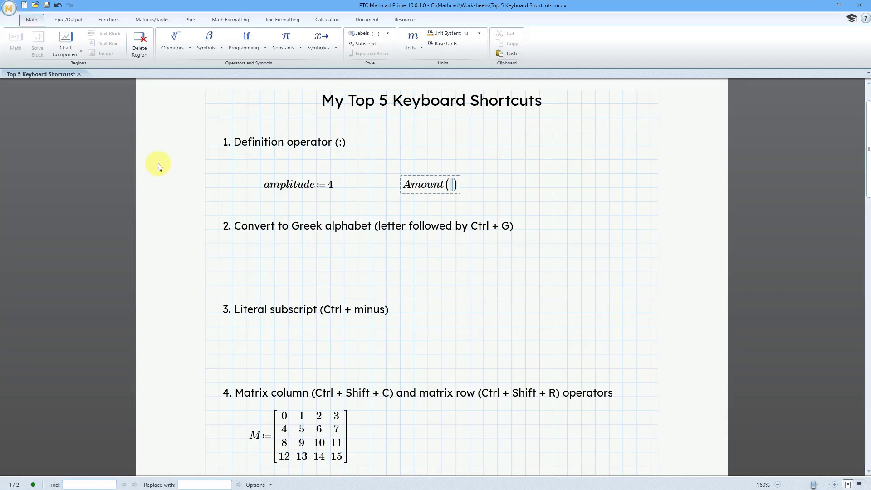
type("P,r,t")
type(":=")
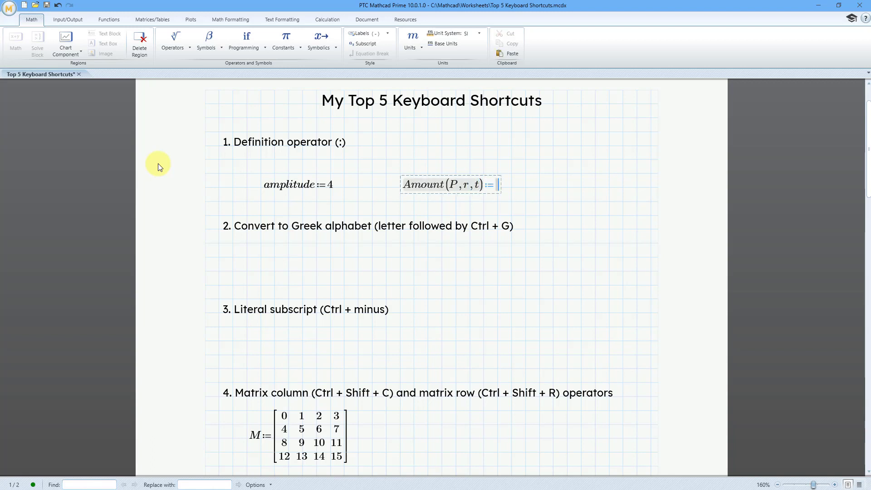
type("P*(1")
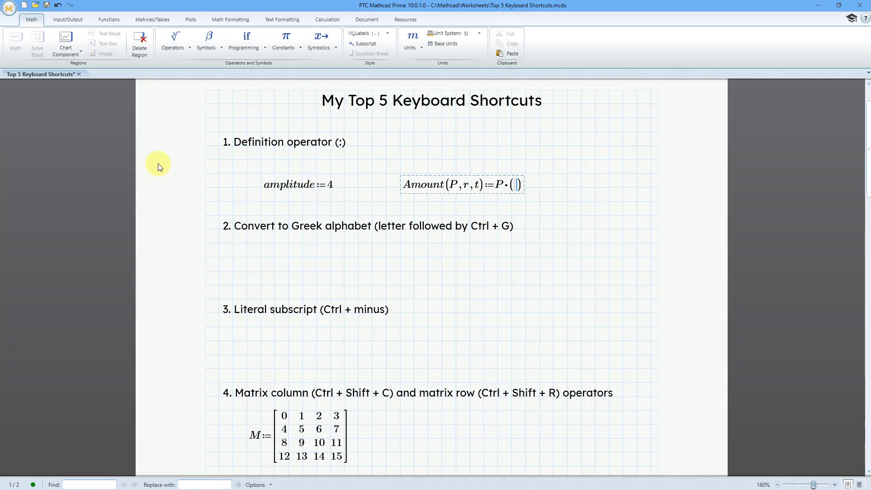
type("+r")
type("^t")
left_click(262, 271)
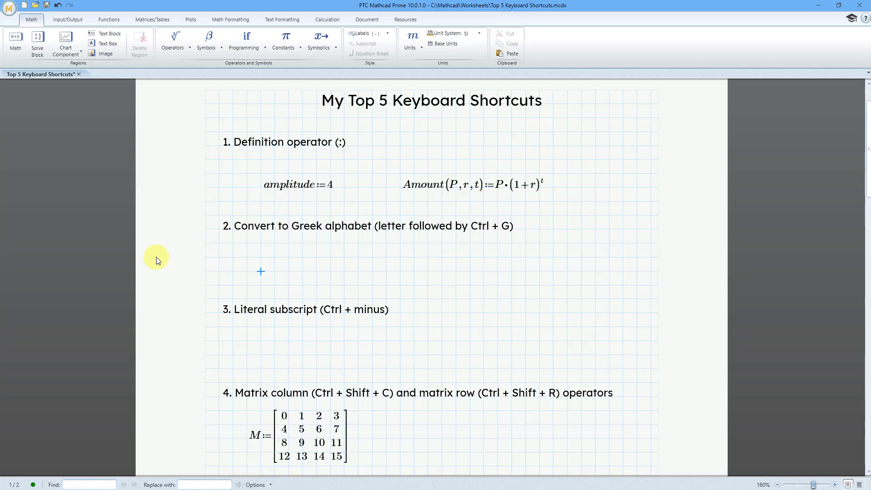
left_click(207, 48)
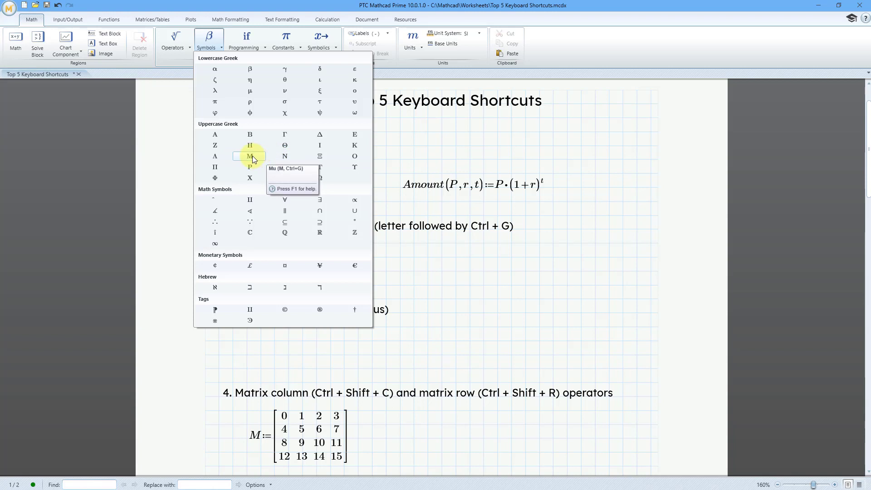
left_click(421, 267)
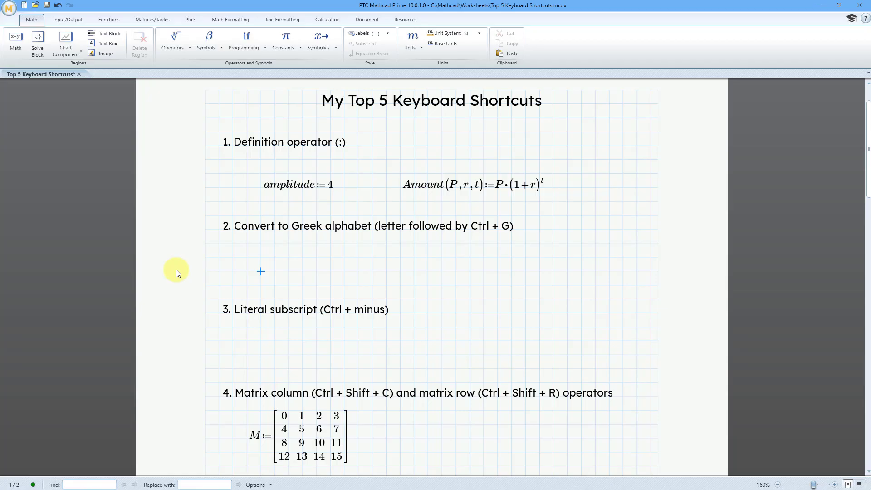
Step: Evaluate the Greek letter π to show 3.142
type("p")
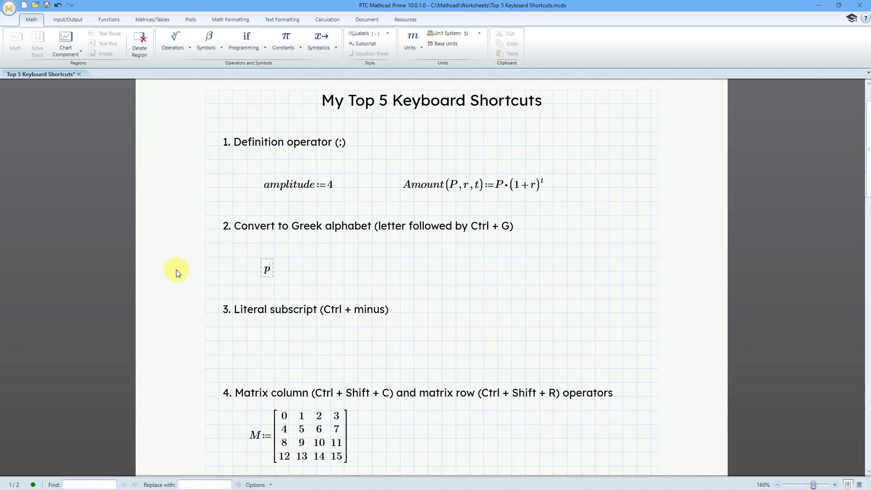
key("ctrl+g")
type("=3.142")
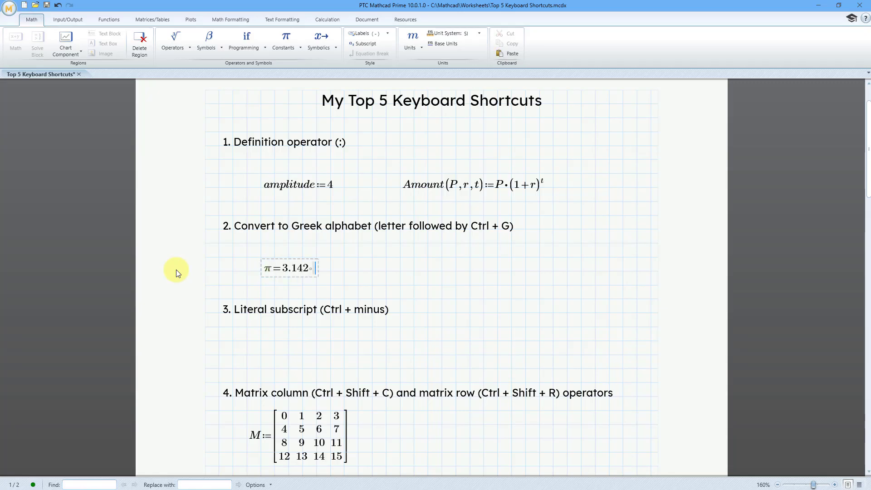
Step: Define λ(ν) := c/ν to the right of π, using Greek lambda and nu
left_click(399, 271)
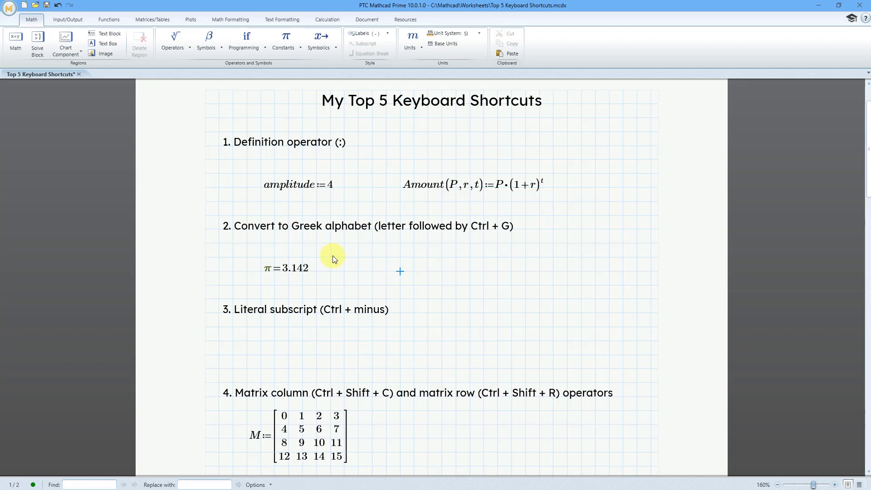
type("l")
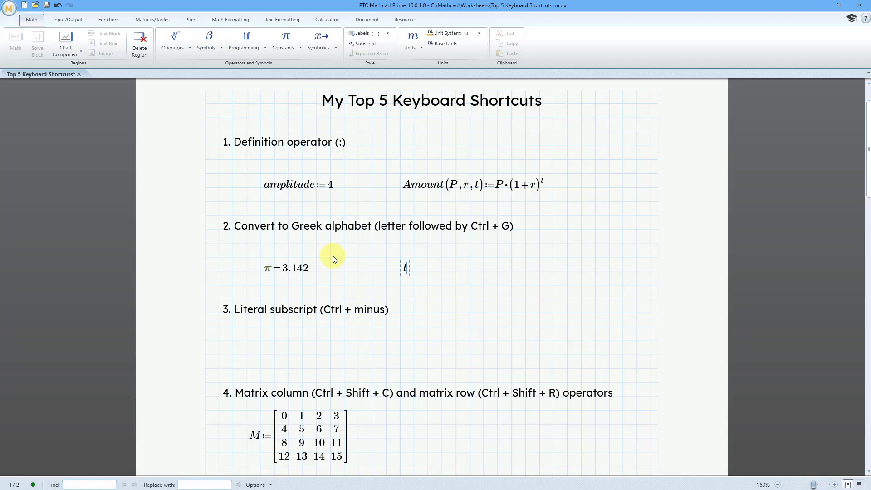
key("ctrl+g")
type("(")
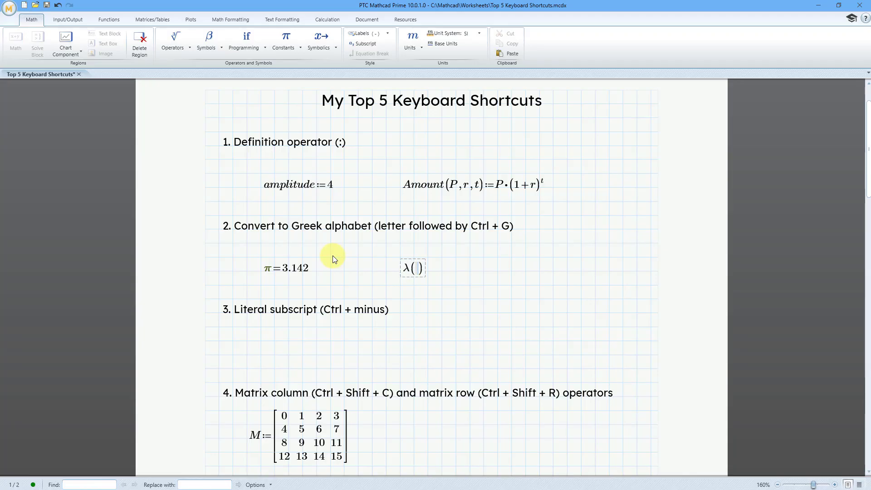
type("n")
key("ctrl+g")
type(":=c/n")
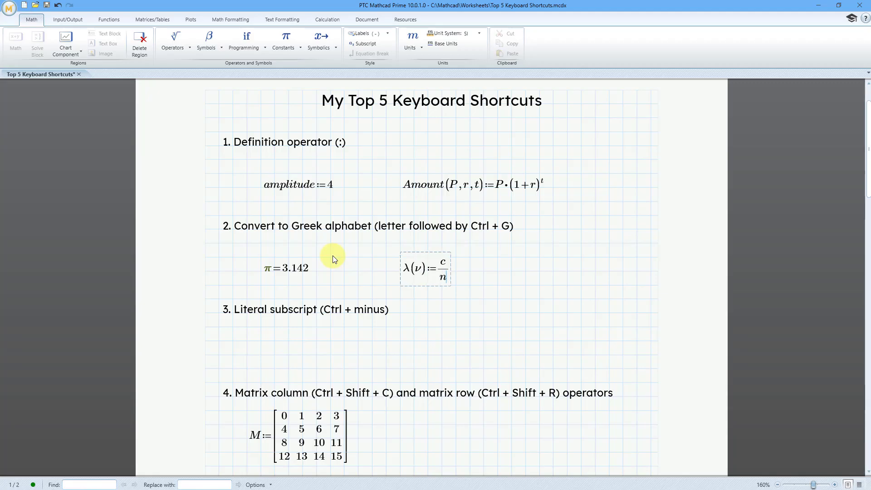
key("ctrl+g")
key("Return")
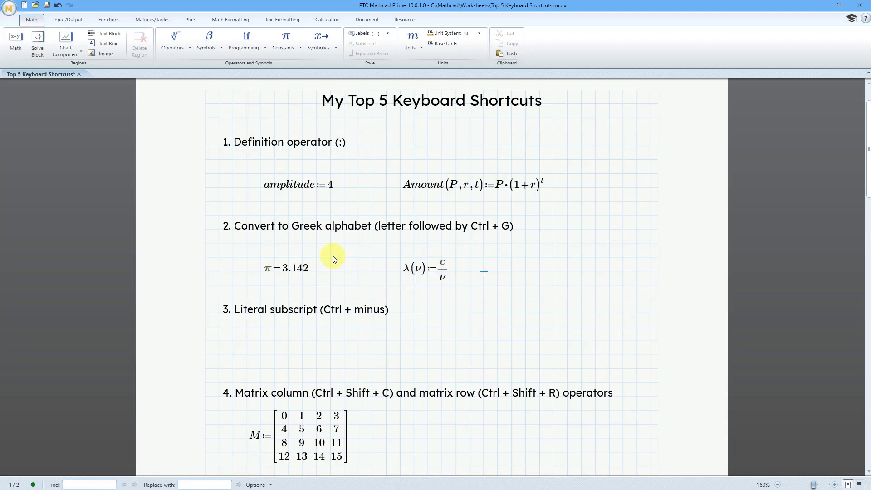
key("Right")
Step: Define v_final := 0.25·c with a literal subscript and display 7.495·10^7 m/s
left_click(261, 355)
type("v")
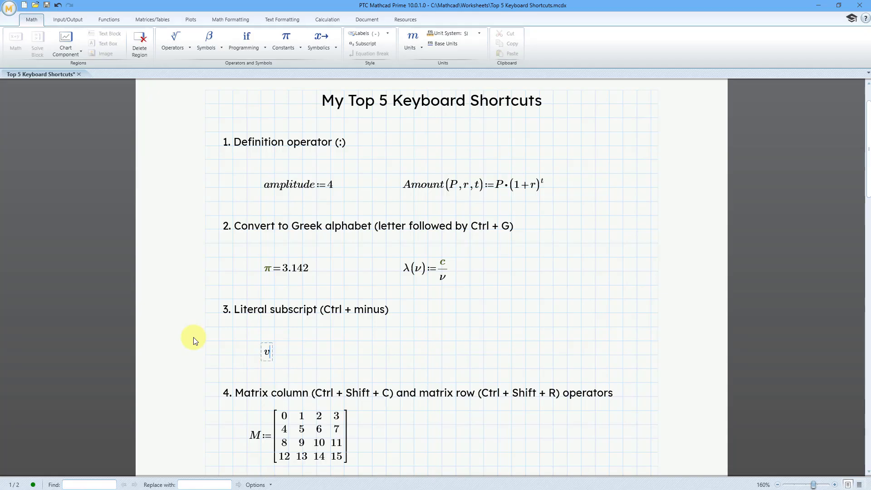
key("ctrl+minus")
type("final")
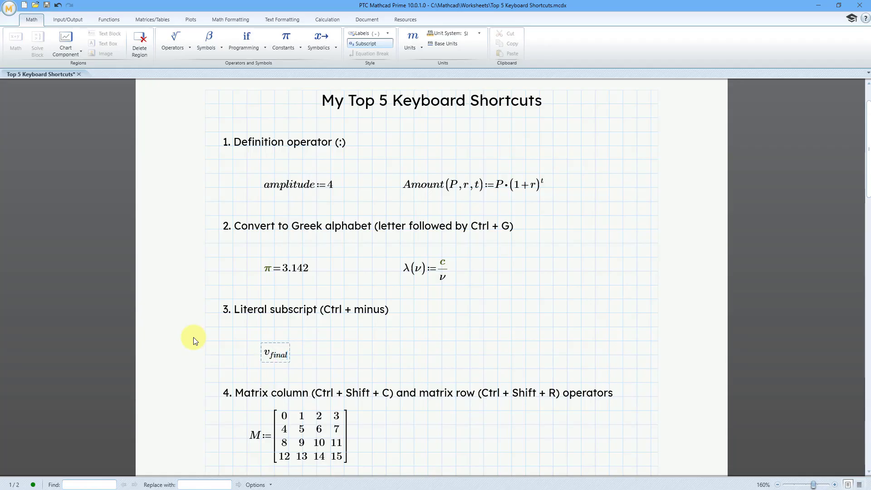
type(":0")
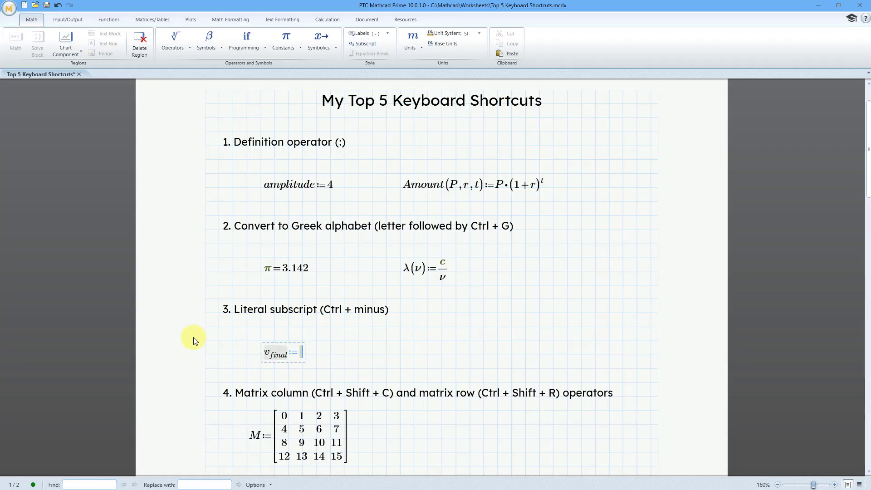
type(".25")
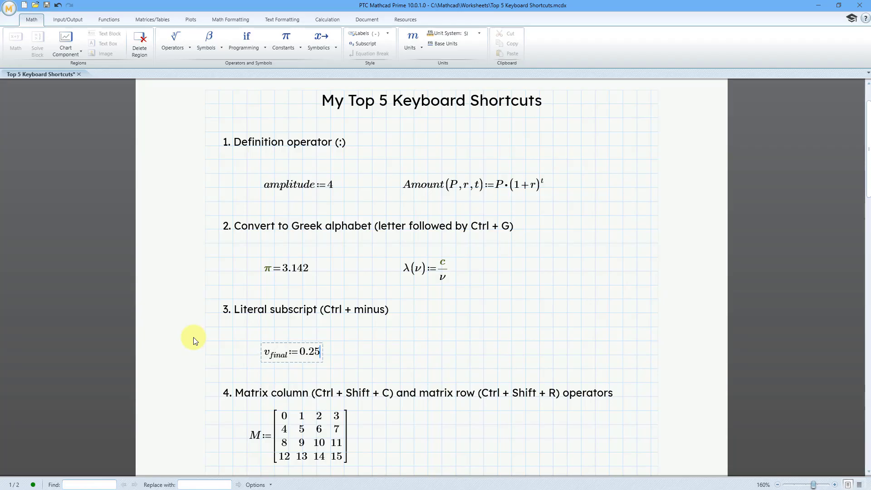
type("*c=")
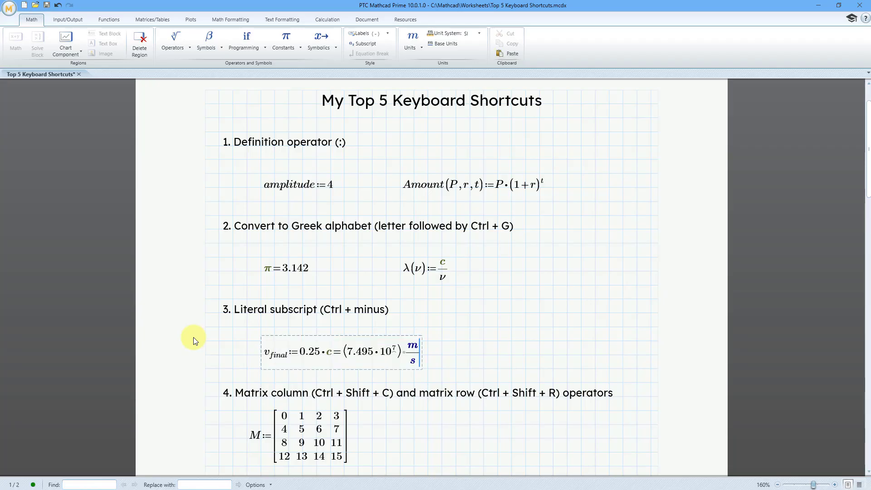
left_click(478, 357)
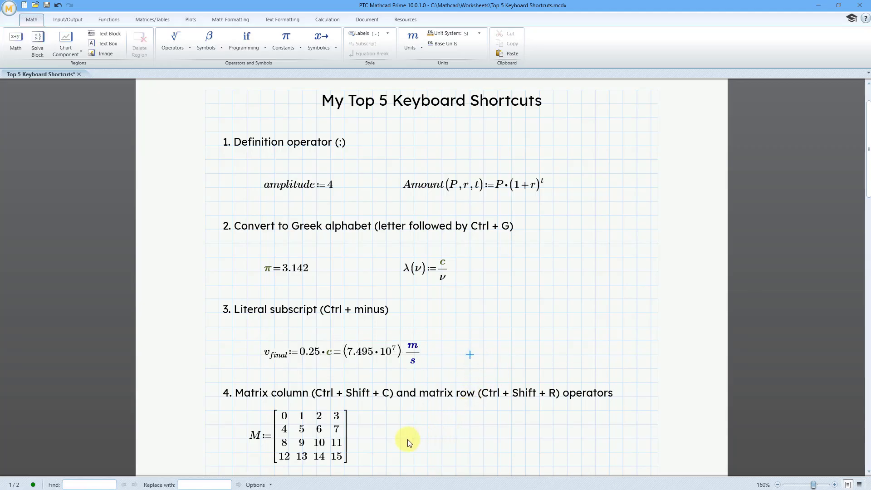
Step: Evaluate column 3 of matrix M beside it, giving [3, 7, 11, 15]
left_click(373, 438)
type("M")
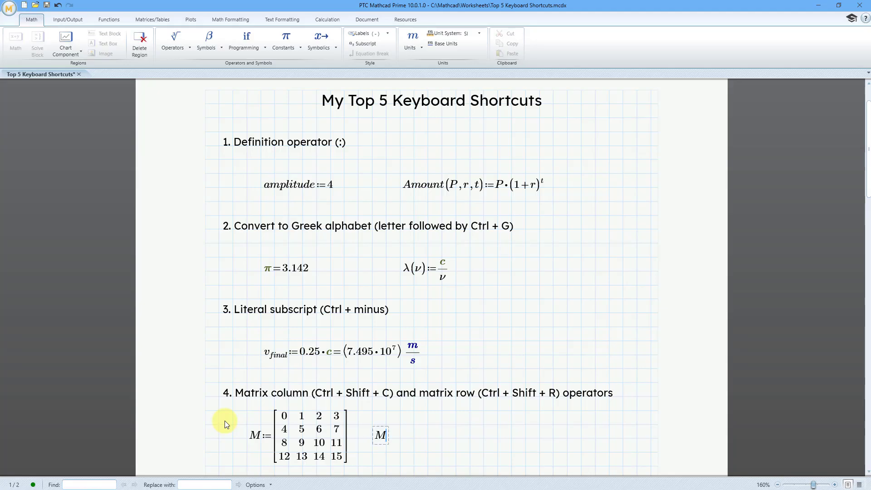
key("ctrl+shift+c")
type("3⟩=[3;7;11;15")
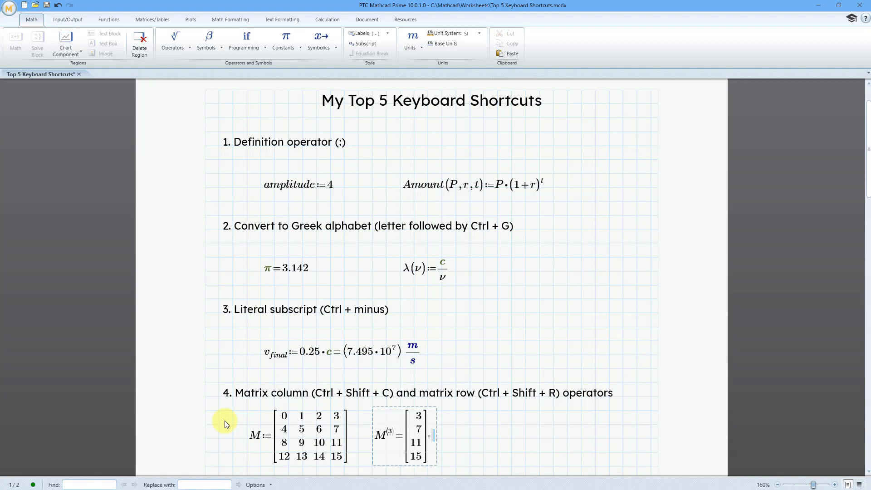
Step: Evaluate row 2 of M next to the column result, giving [8 9 10 11]
key("Escape")
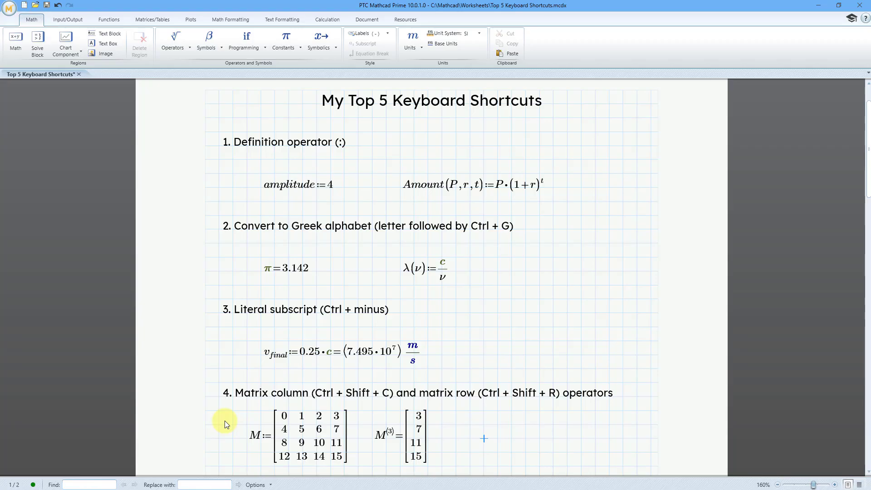
type("M")
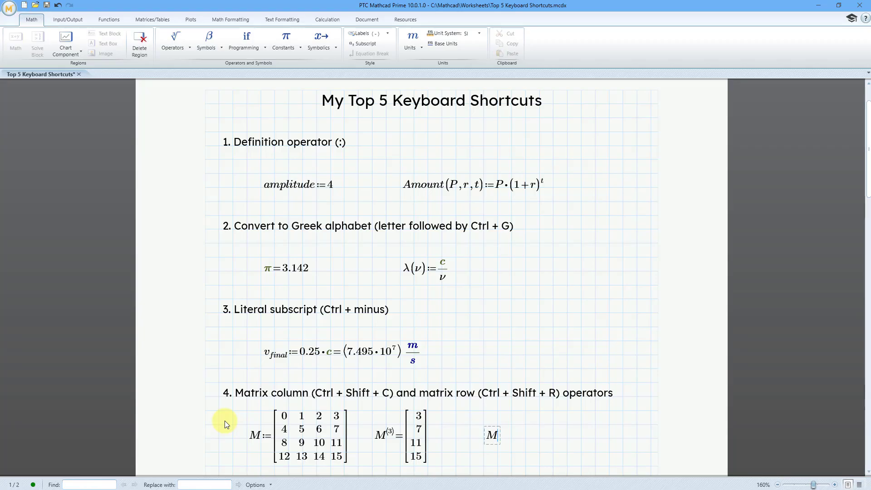
key("ctrl+shift+c")
type("2=[8 9 10 11")
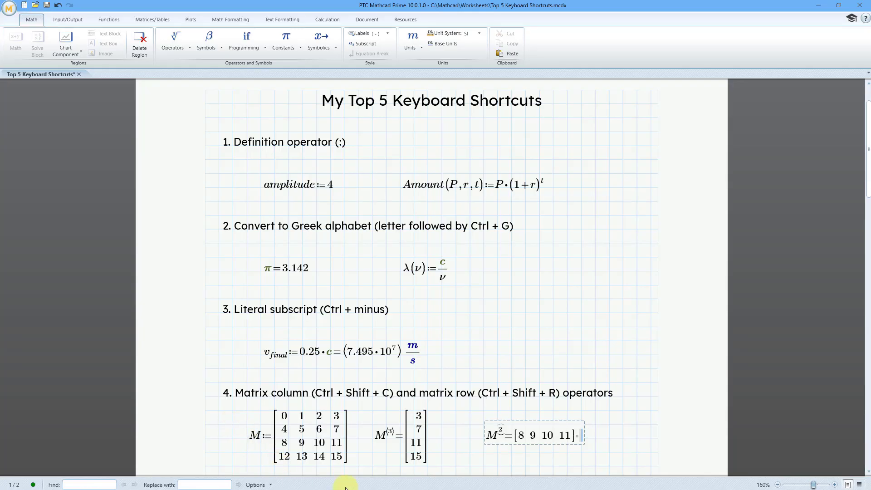
Step: Scroll down to section 5 with the range and x(θ) definitions
left_click(454, 440)
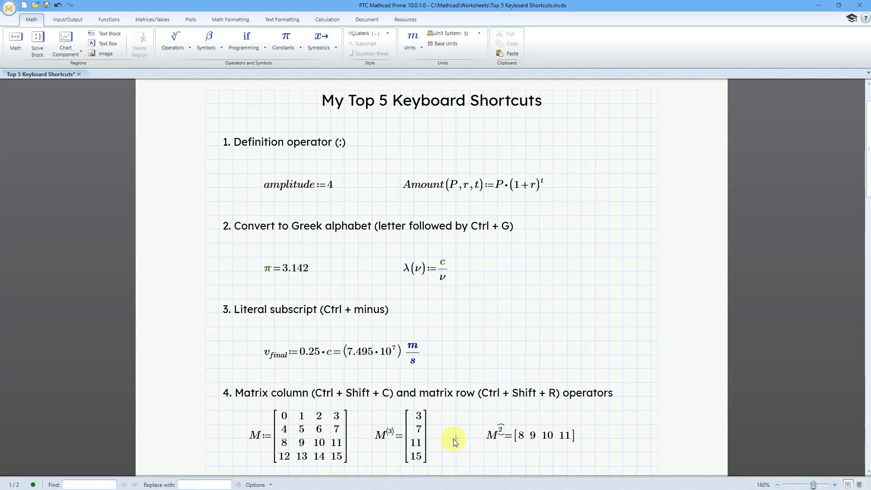
scroll(454, 439, "down", 10)
scroll(421, 437, "down", 10)
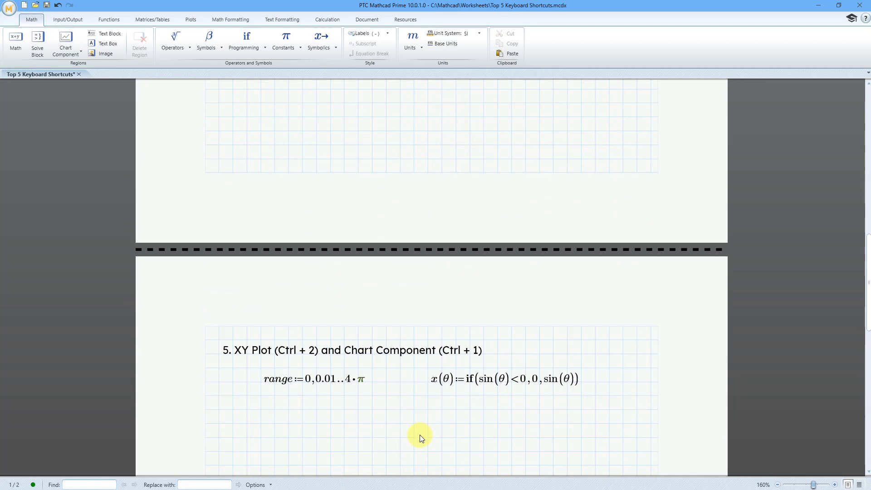
scroll(418, 435, "down", 1)
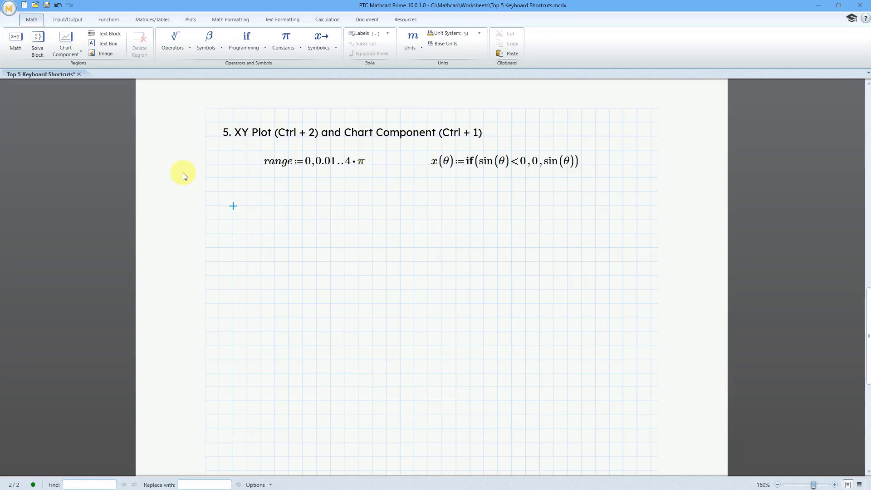
Step: Insert an XY plot with x(range) on the y-axis and range on the x-axis
key("ctrl+2")
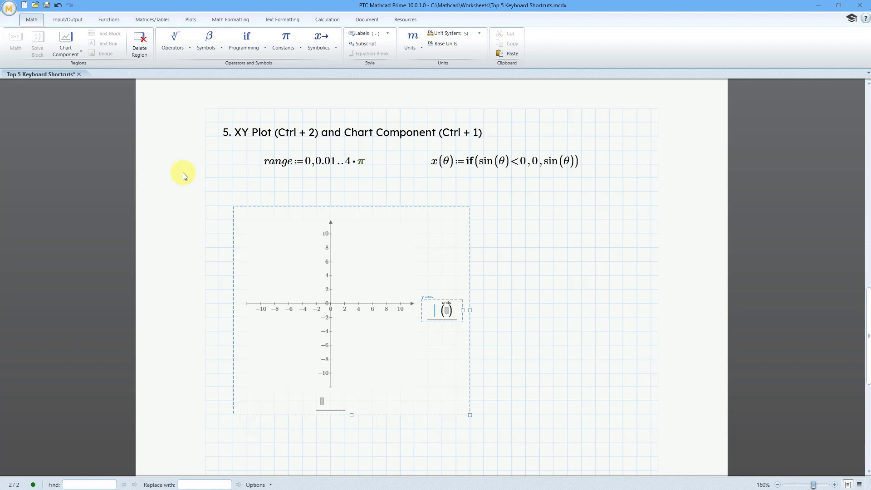
type("x")
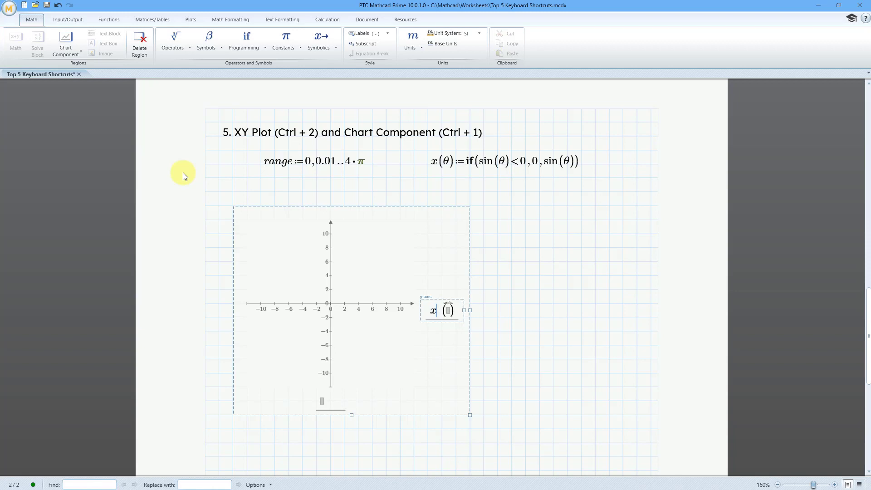
type("(range")
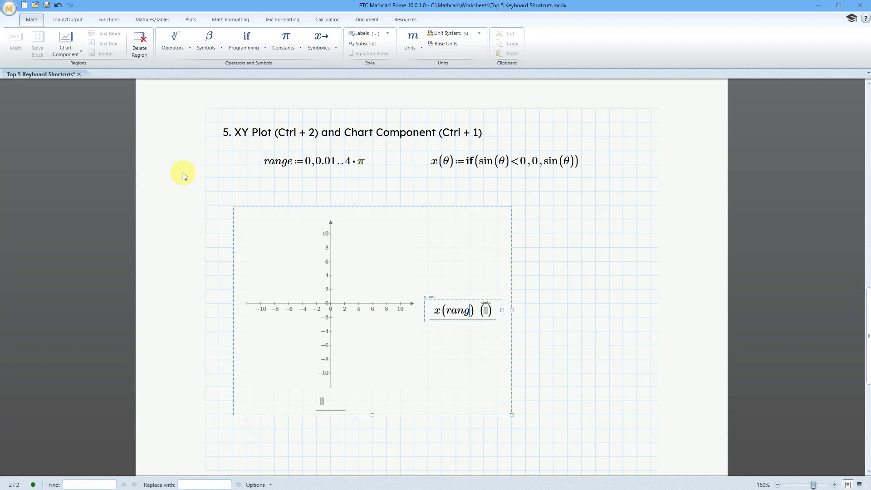
left_click(321, 401)
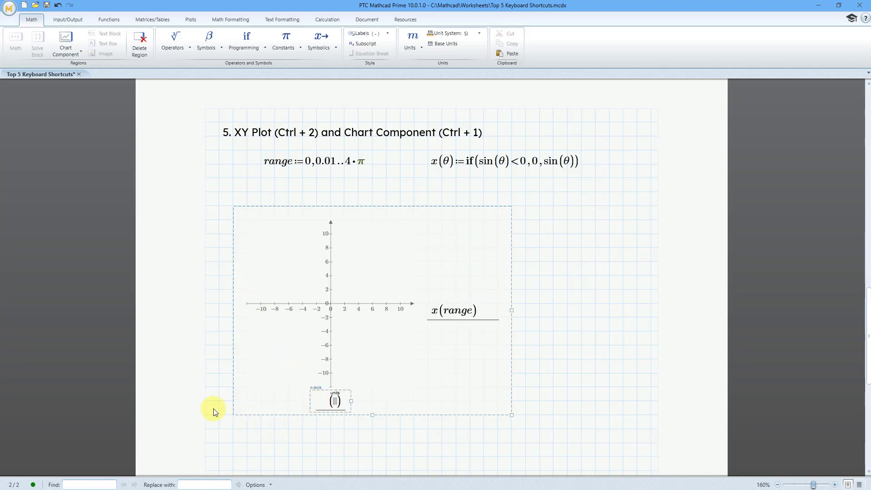
type("range")
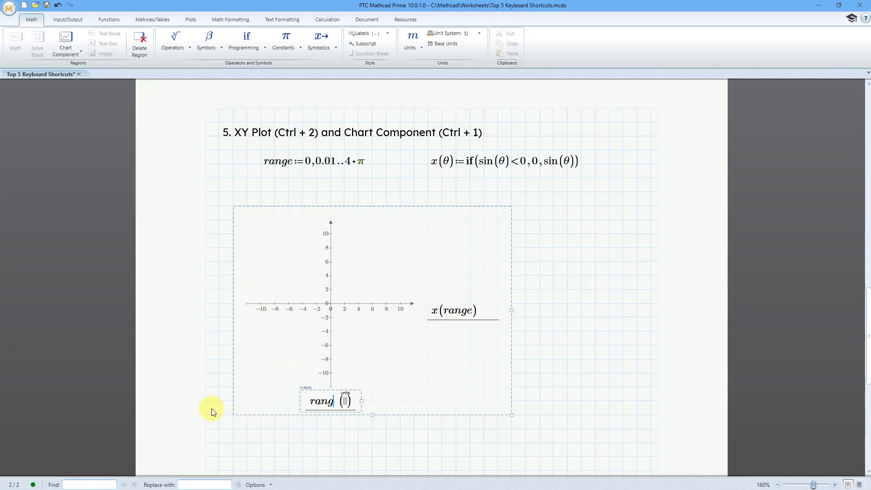
left_click(555, 318)
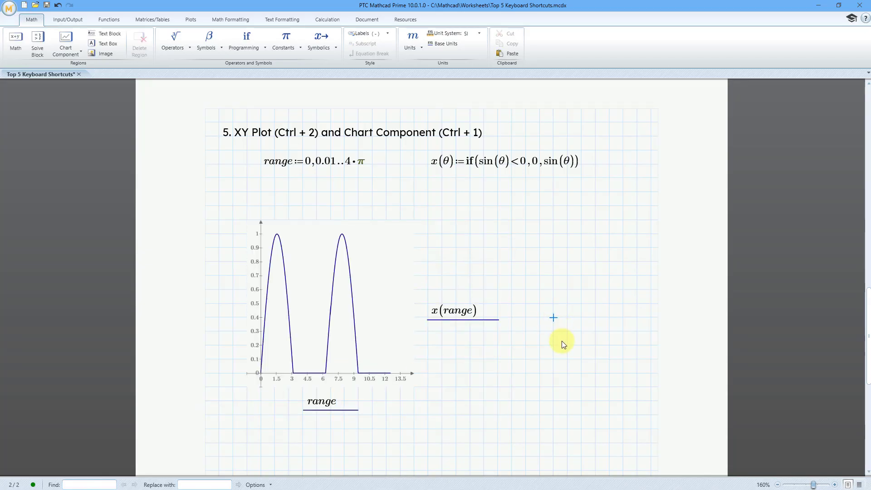
Step: Drag the XY plot's right edge outward to widen the graph
left_click(427, 347)
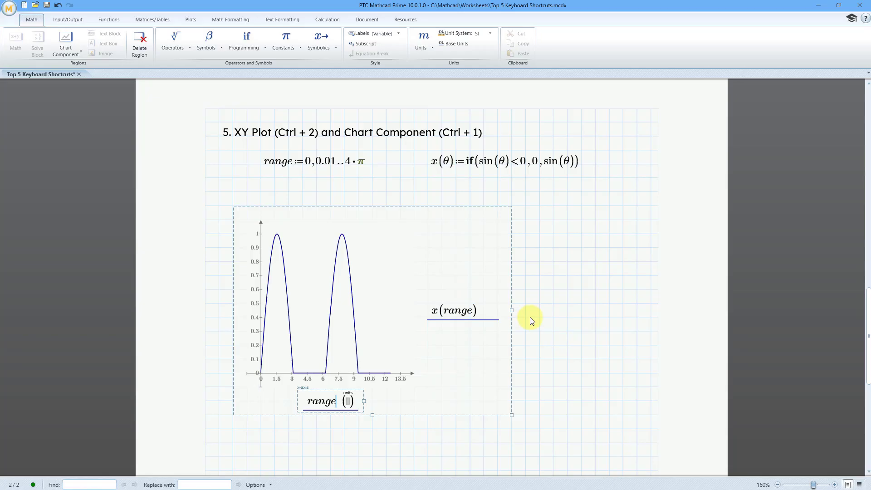
left_click_drag(527, 312, 659, 310)
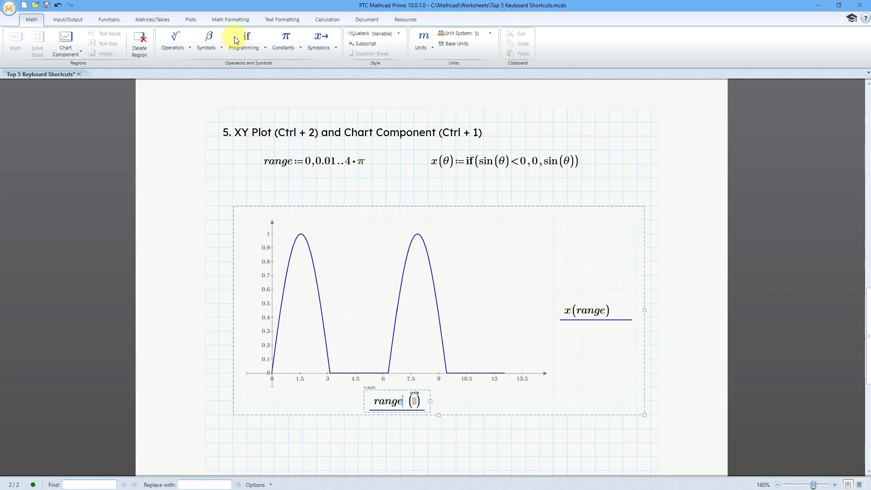
left_click(193, 20)
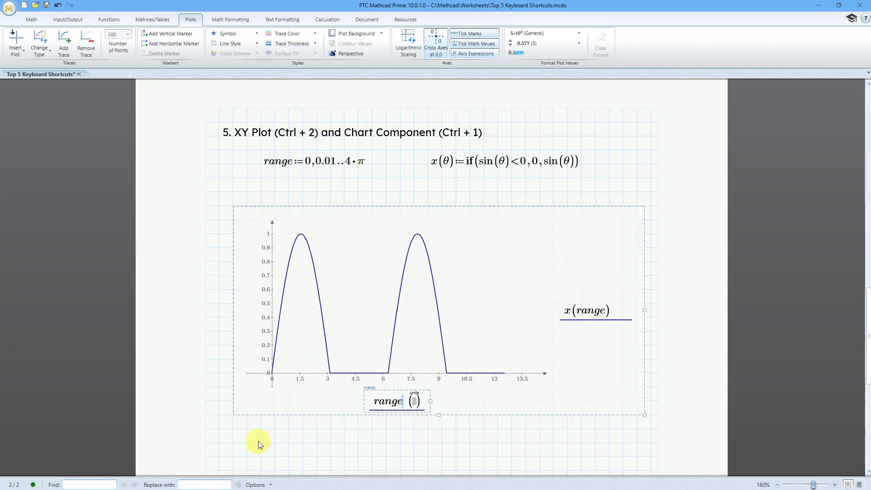
left_click(247, 443)
Step: Scroll down to the blank space below the XY plot
scroll(206, 374, "down", 1)
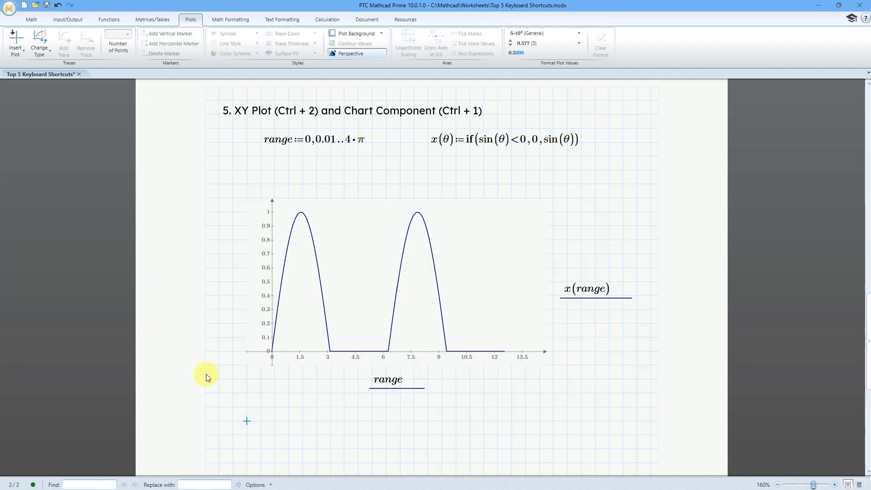
scroll(205, 372, "down", 1)
scroll(205, 373, "down", 10)
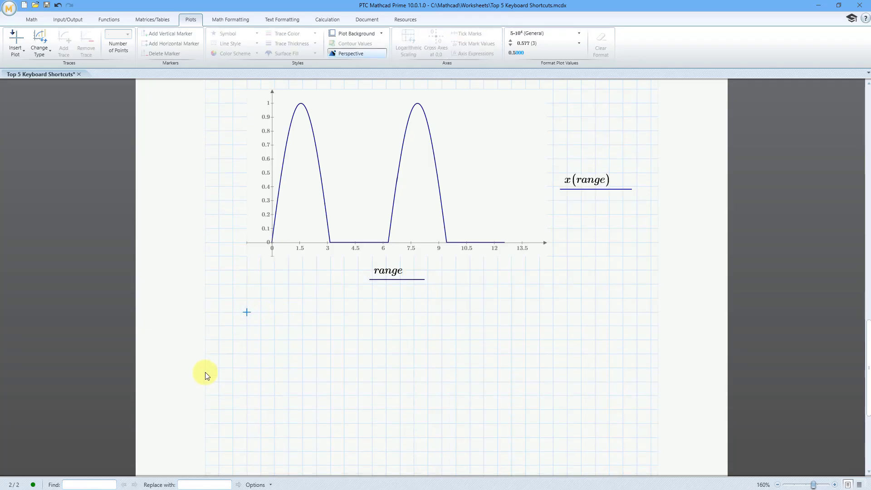
scroll(206, 373, "down", 1)
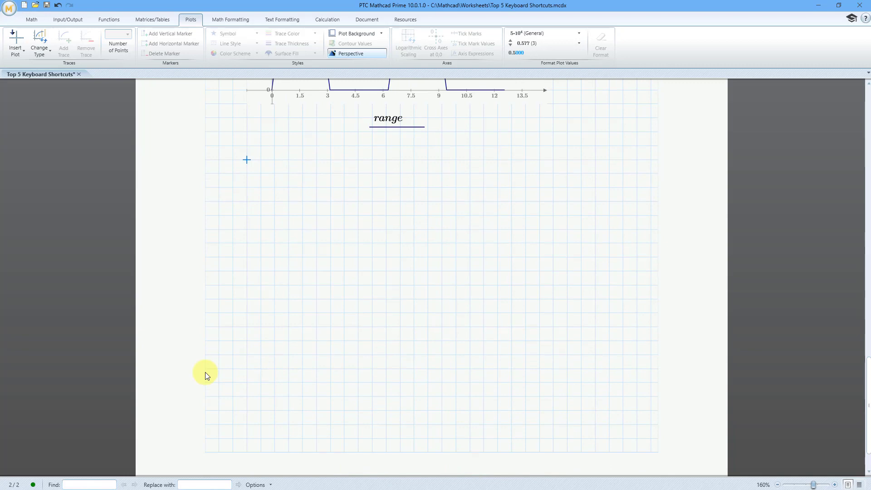
Step: Insert a chart component and define its x-axis input X₁ := range
key("ctrl+7")
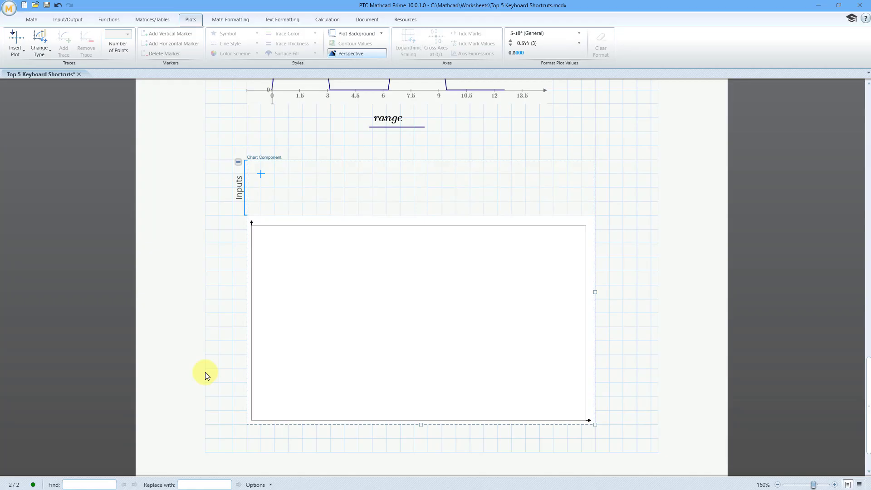
left_click(262, 187)
right_click(262, 189)
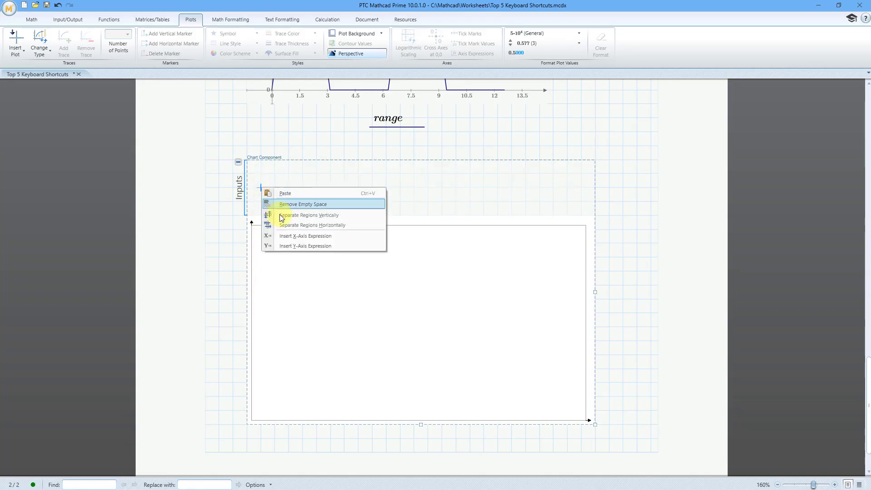
left_click(293, 235)
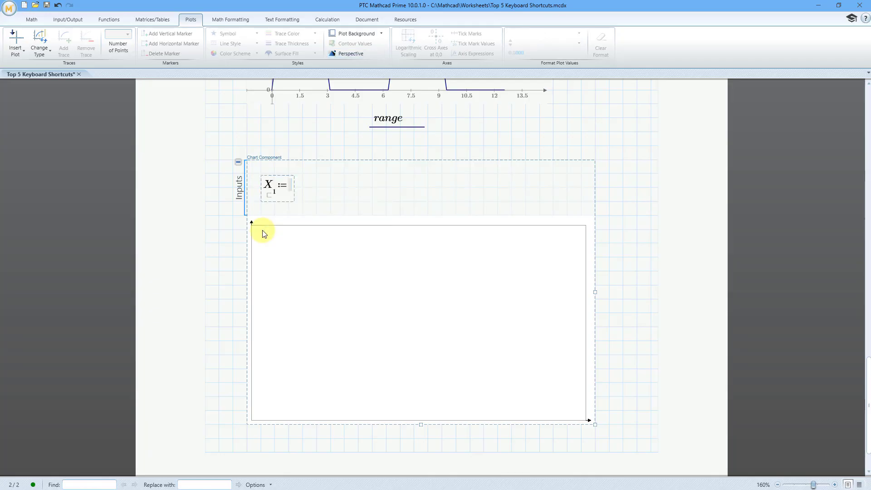
type("range")
key("Right")
key("Right")
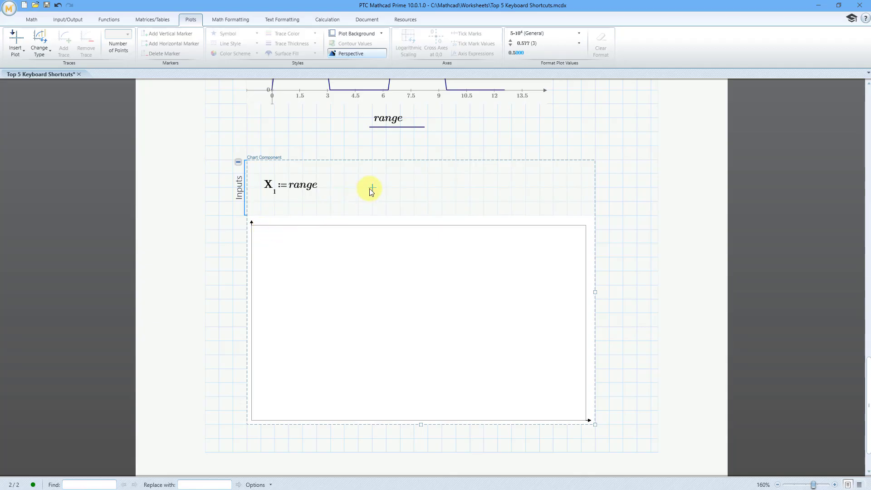
Step: Add a Y-axis input of x(range) to the chart component so it plots two half-sine humps
right_click(371, 191)
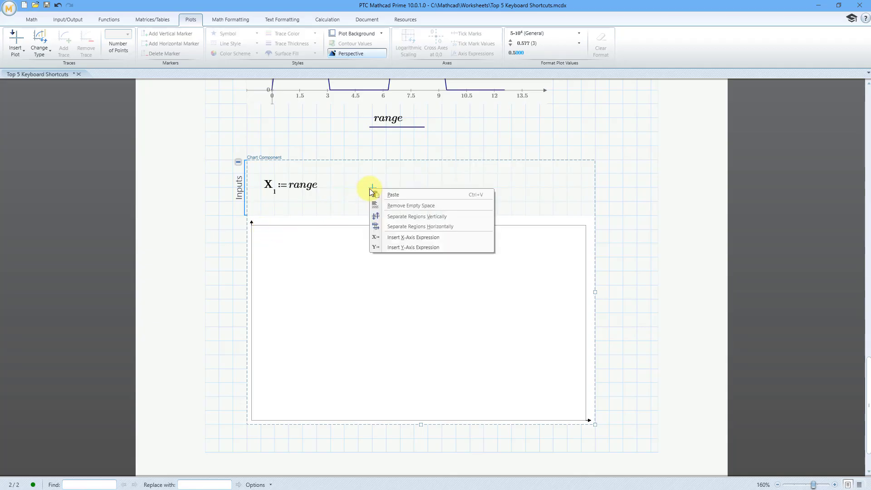
left_click(402, 246)
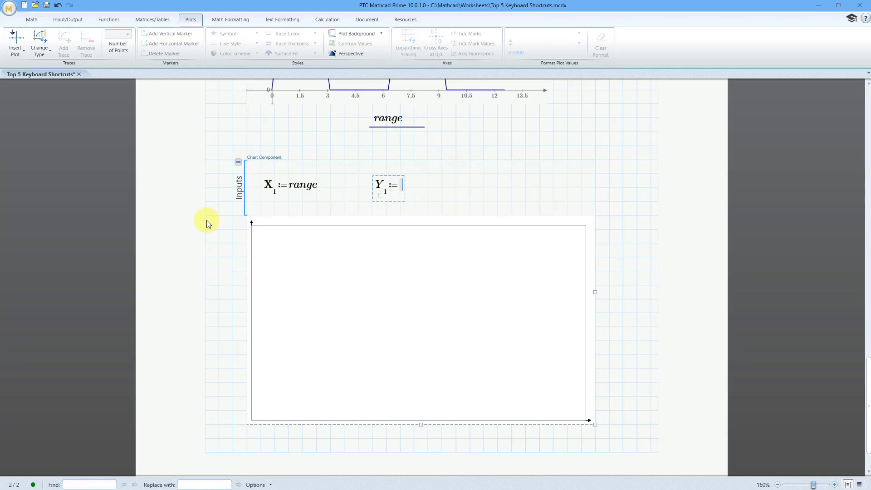
type("x(range")
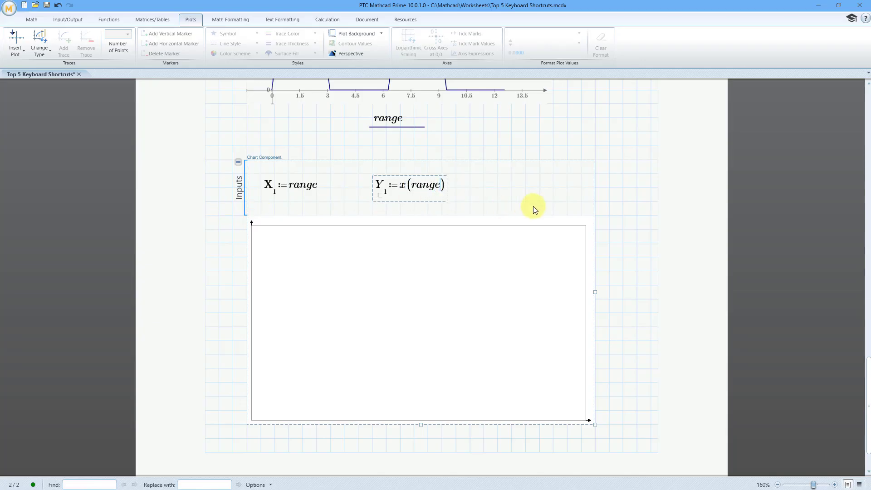
left_click(625, 215)
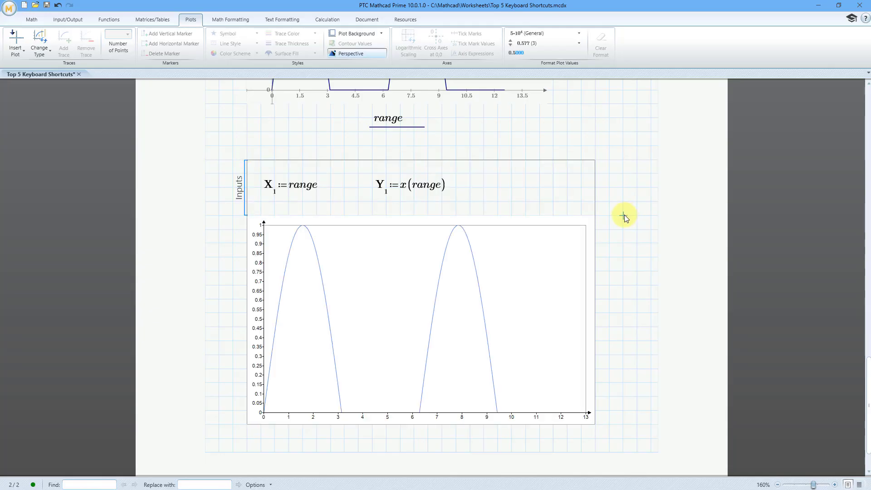